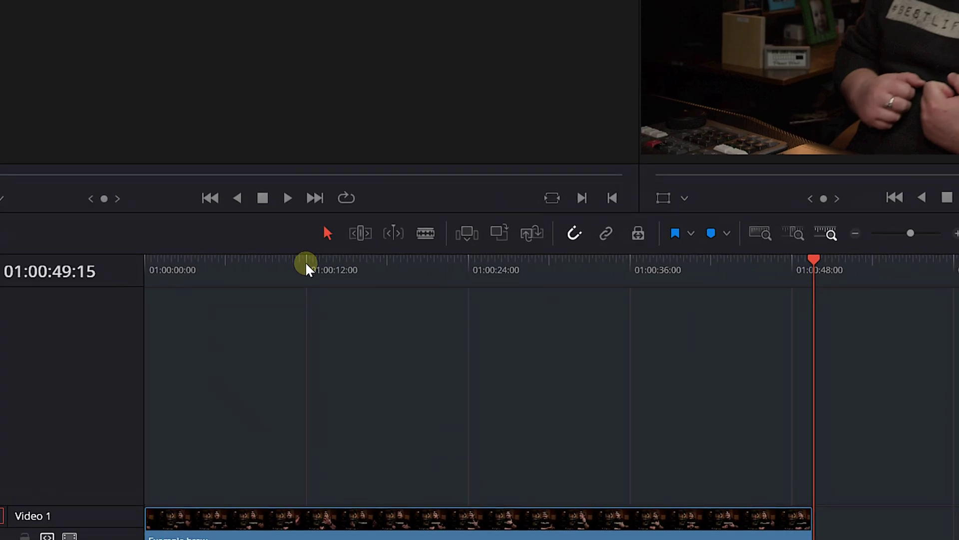
Examine the video frame by frame around 01:00:12:04 on the Edit page timeline, moving one frame at a time.
left_click(309, 261)
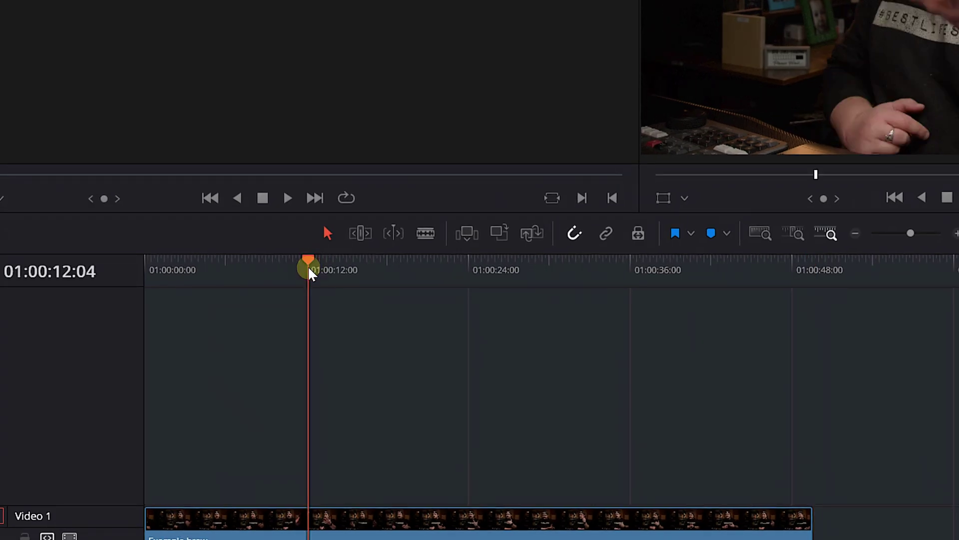
left_click_drag(307, 268, 304, 273)
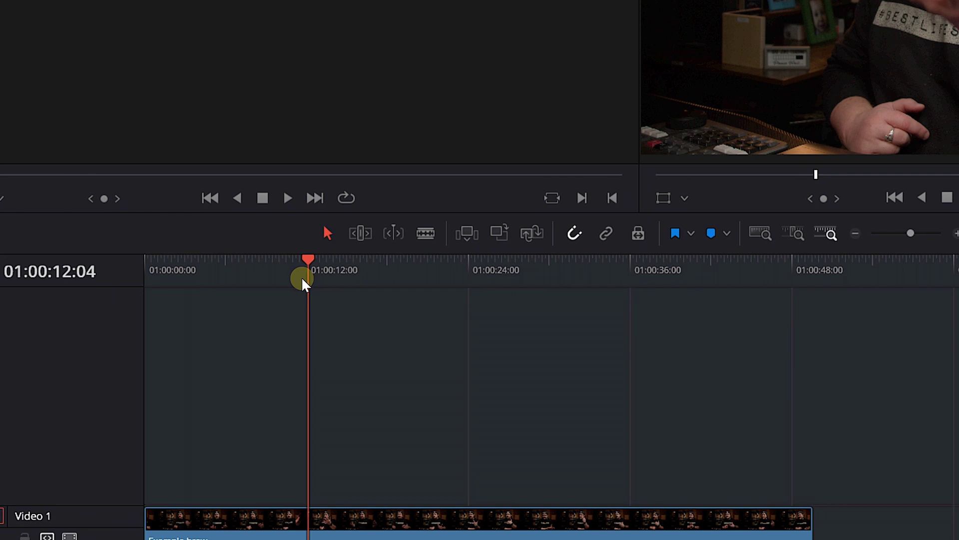
left_click_drag(298, 275, 297, 275)
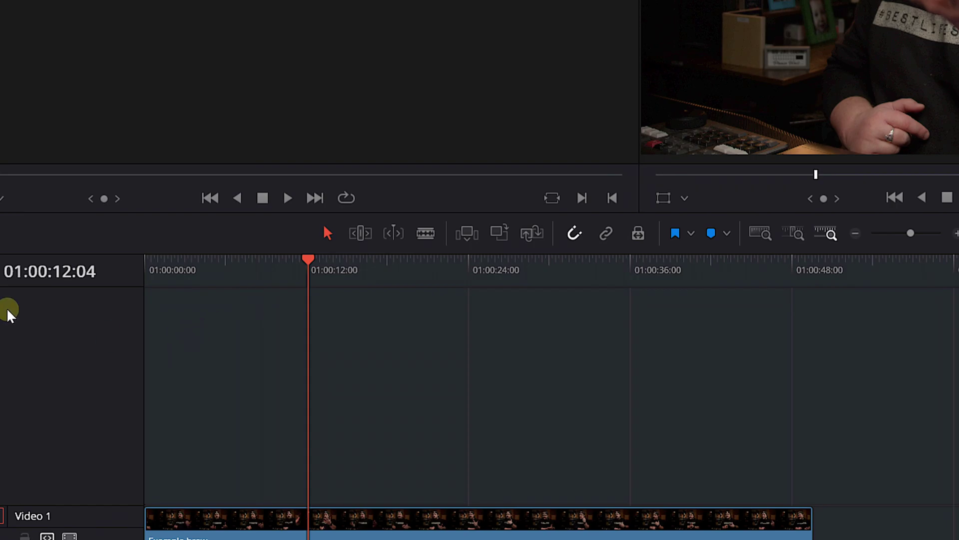
scroll(371, 377, "up", 5)
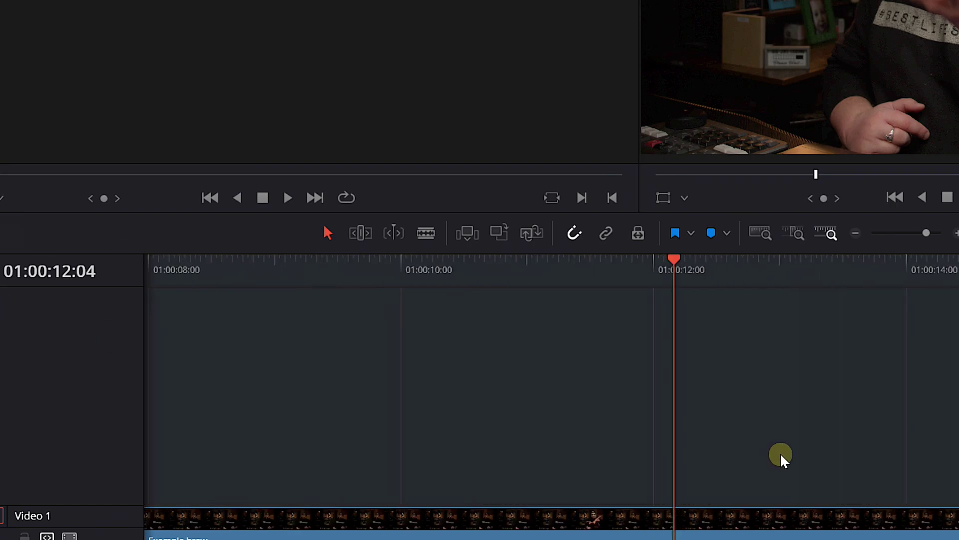
scroll(780, 457, "up", 4)
scroll(552, 391, "up", 3)
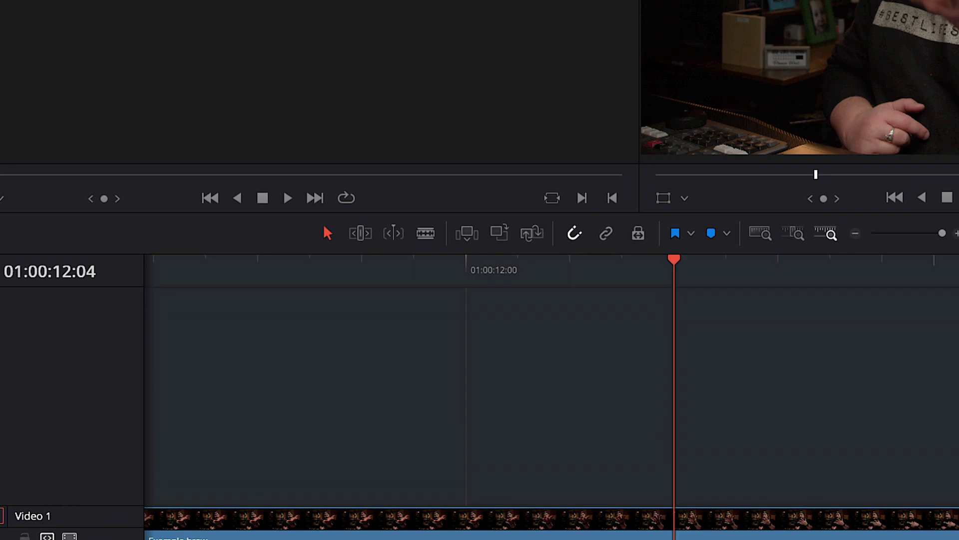
key("Left")
key("Right")
key("Right")
key("Right")
key("Right")
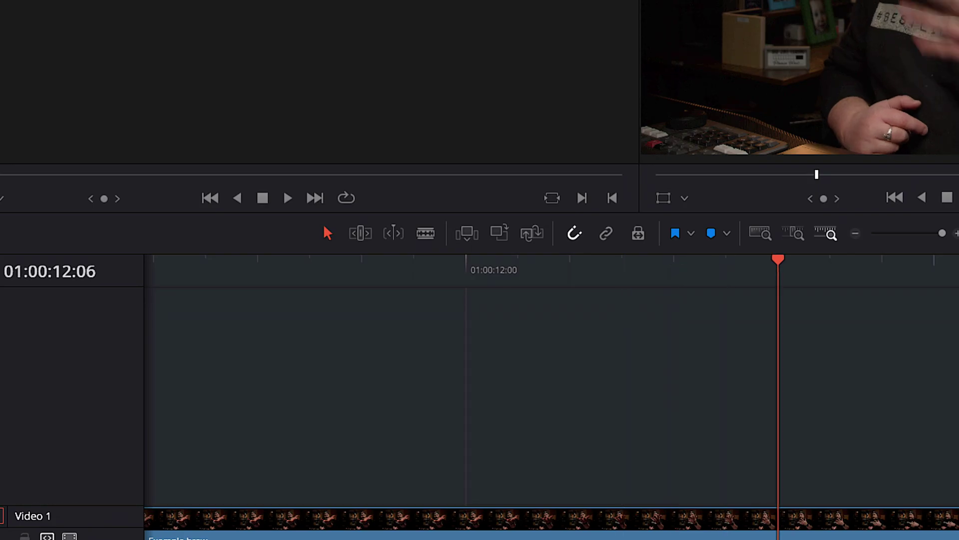
key("Right")
key("Right")
key("Right")
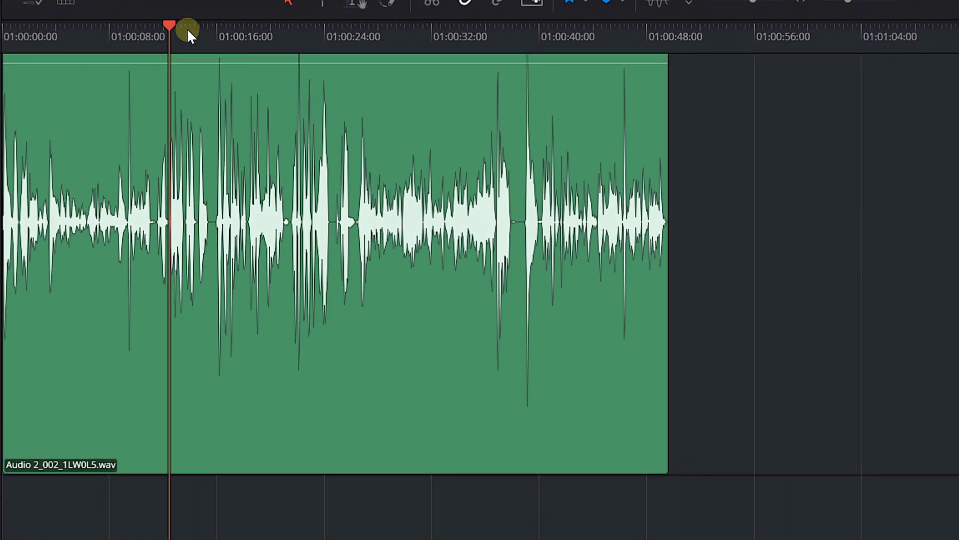
Inspect the Audio 2_002_1LW0L5.wav waveform at about 01:00:13:02 on the Fairlight timeline, down to its individual sample points.
left_click(179, 32)
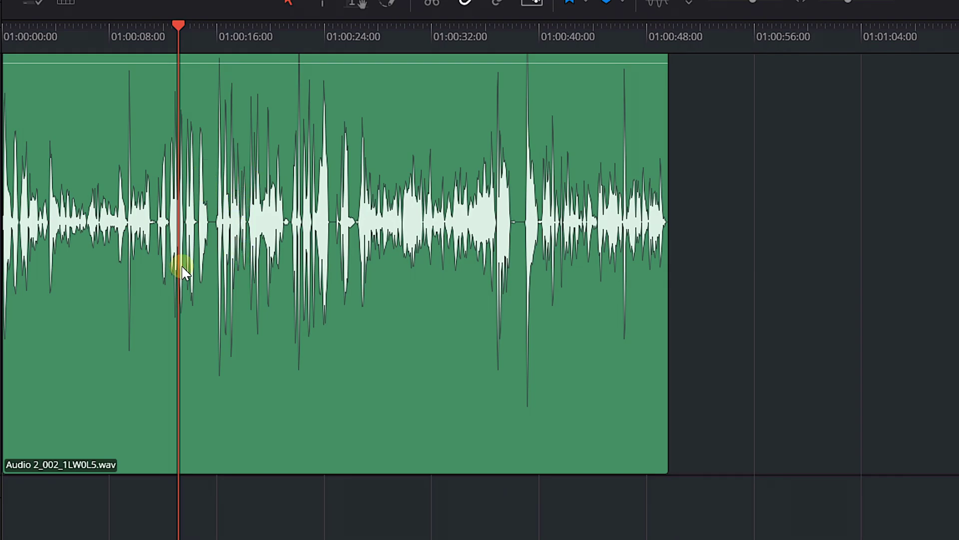
scroll(185, 265, "up", 5)
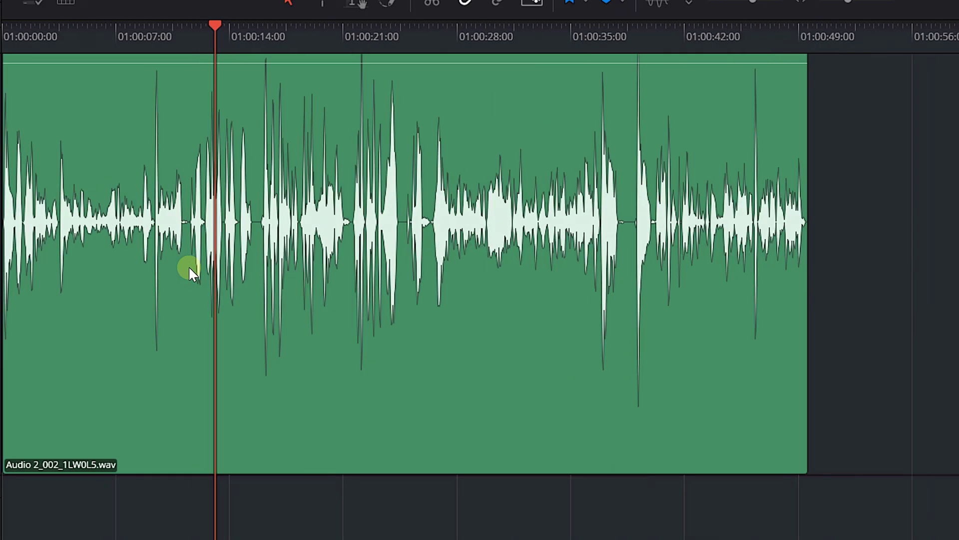
scroll(644, 219, "up", 6)
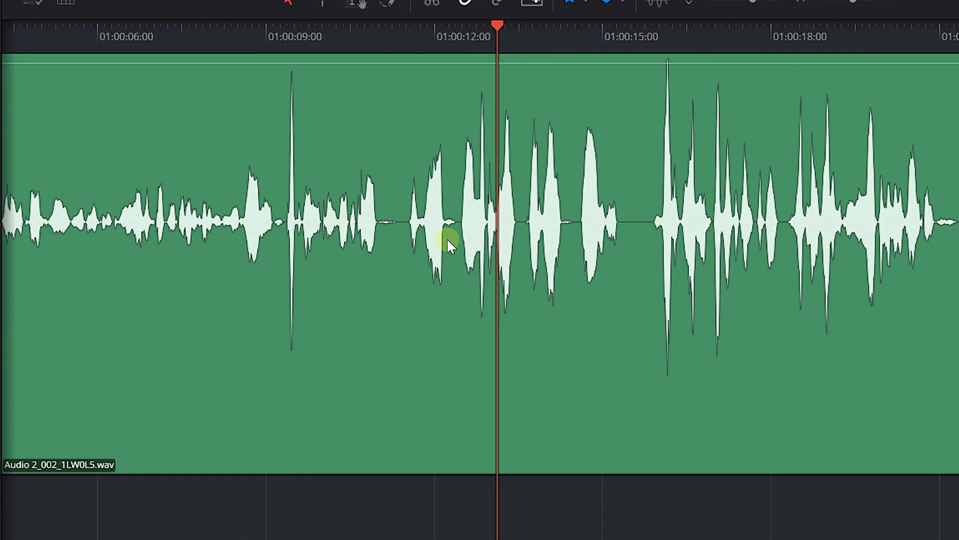
scroll(520, 235, "up", 10)
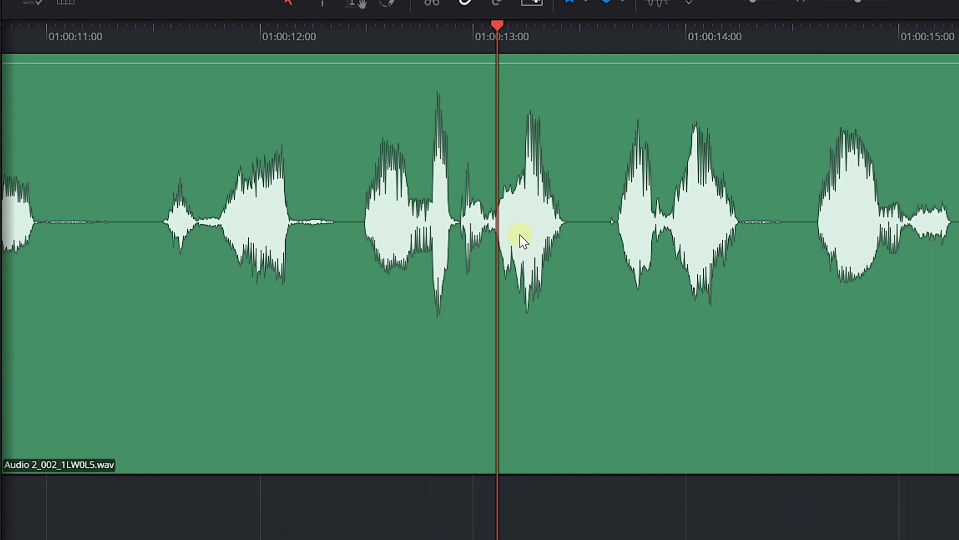
scroll(517, 237, "up", 6)
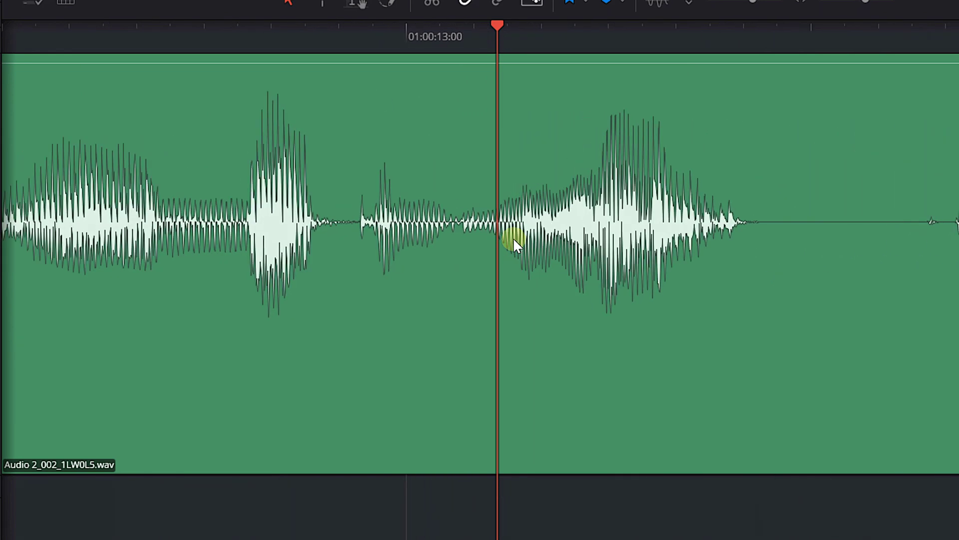
scroll(504, 233, "up", 8)
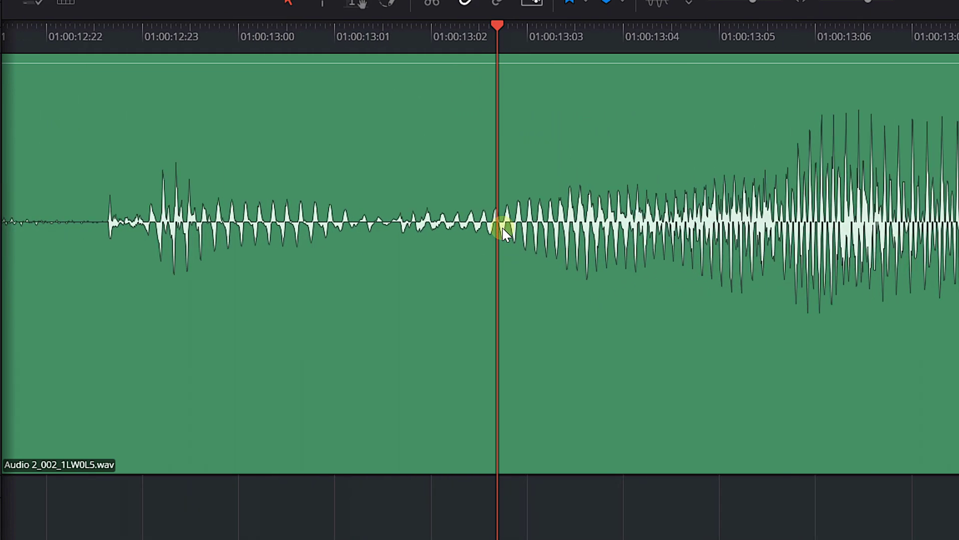
scroll(501, 240, "up", 8)
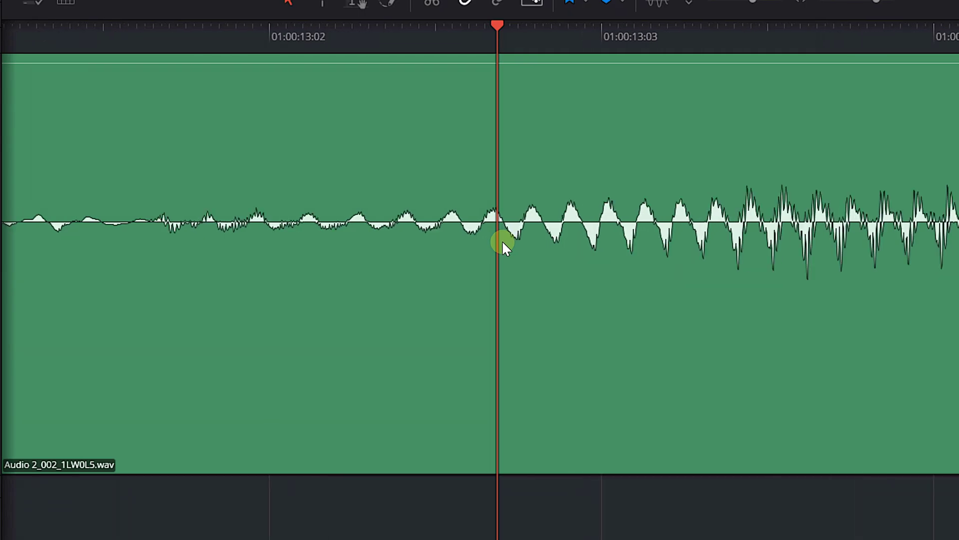
scroll(501, 240, "up", 8)
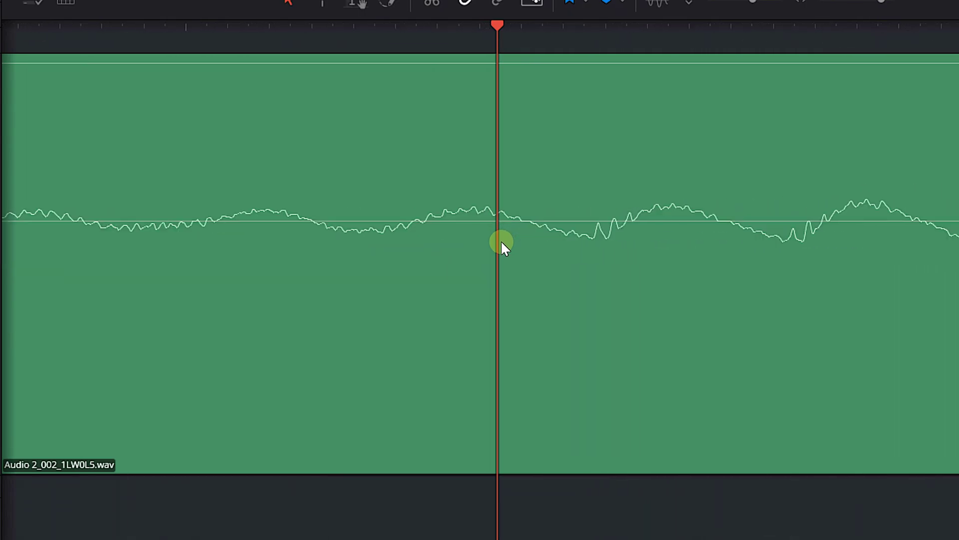
scroll(500, 244, "up", 6)
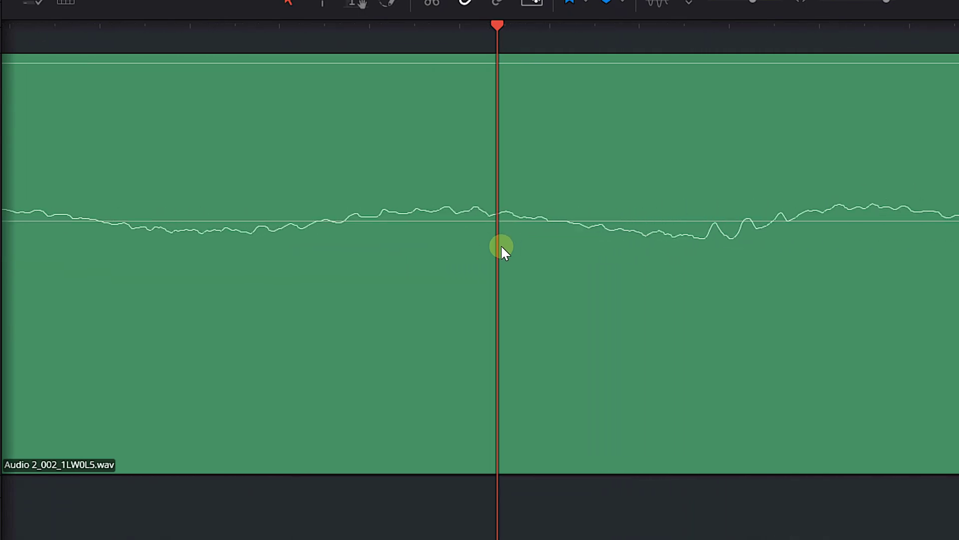
scroll(501, 245, "up", 8)
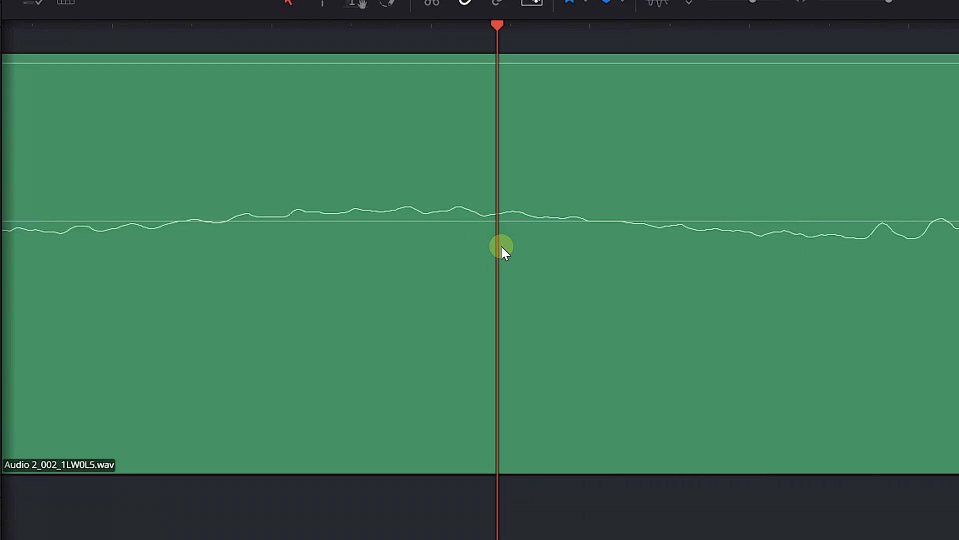
scroll(501, 245, "up", 8)
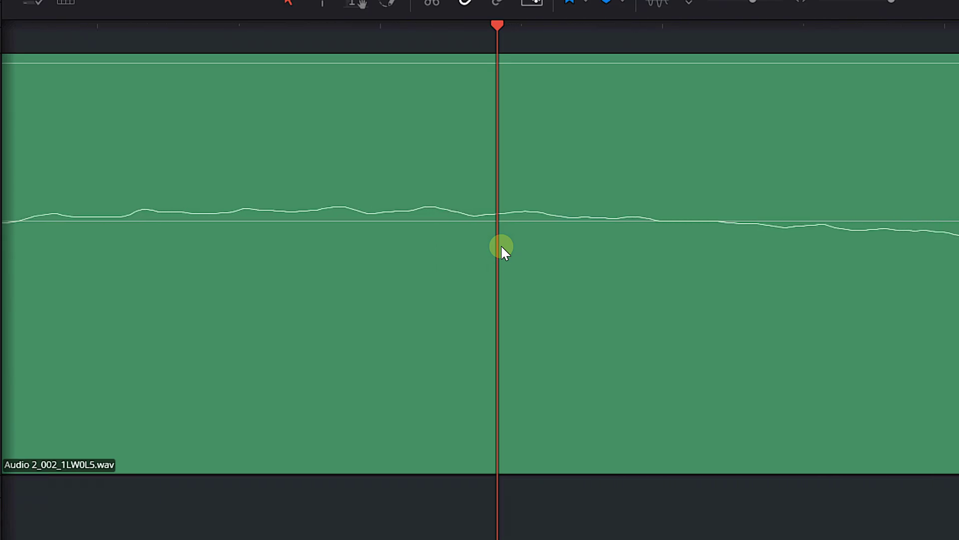
scroll(503, 250, "up", 1)
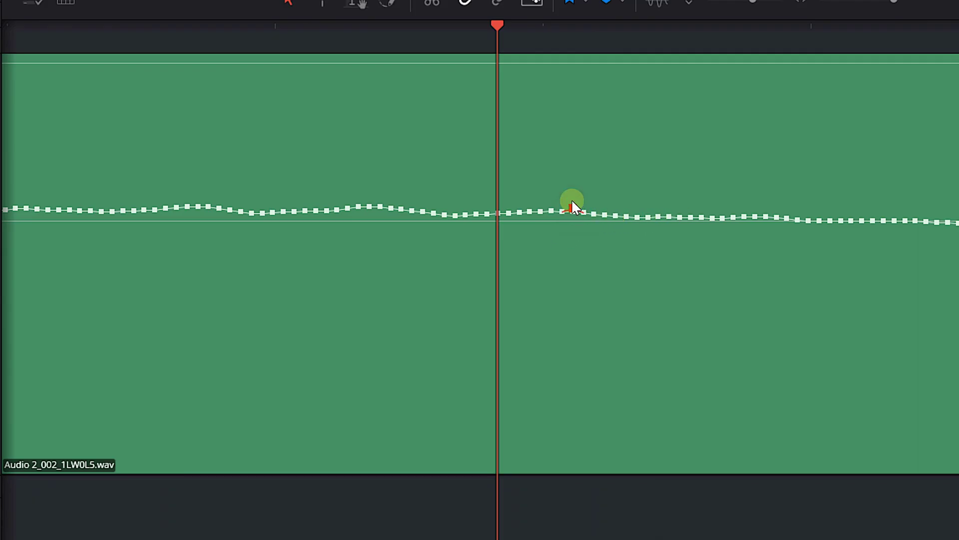
Redraw the audio samples just after the playhead freehand into several tall humps above the original waveform.
left_click_drag(583, 136, 655, 173)
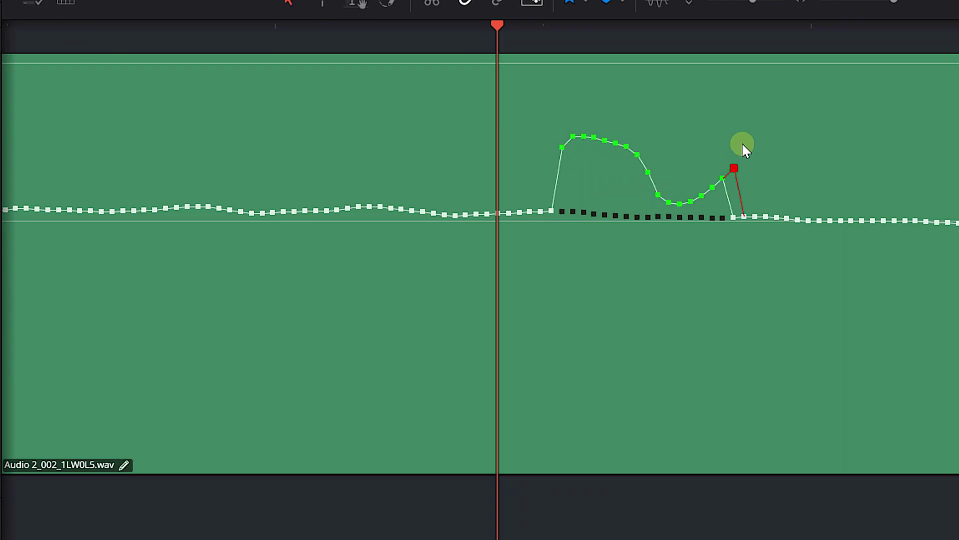
mouse_move(716, 145)
left_mouse_down()
mouse_move(722, 127)
mouse_move(820, 138)
left_mouse_up()
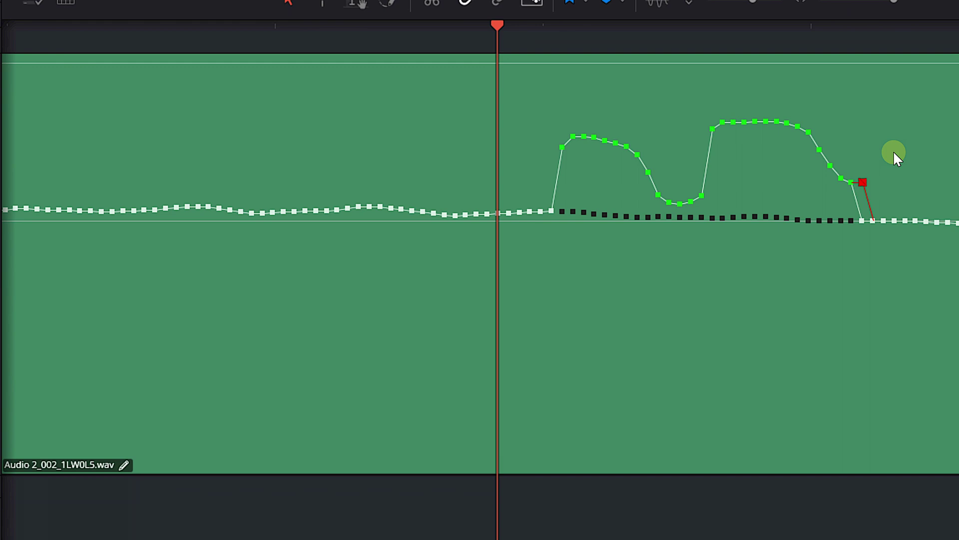
mouse_move(939, 219)
left_mouse_down()
mouse_move(947, 199)
mouse_move(954, 122)
left_mouse_up()
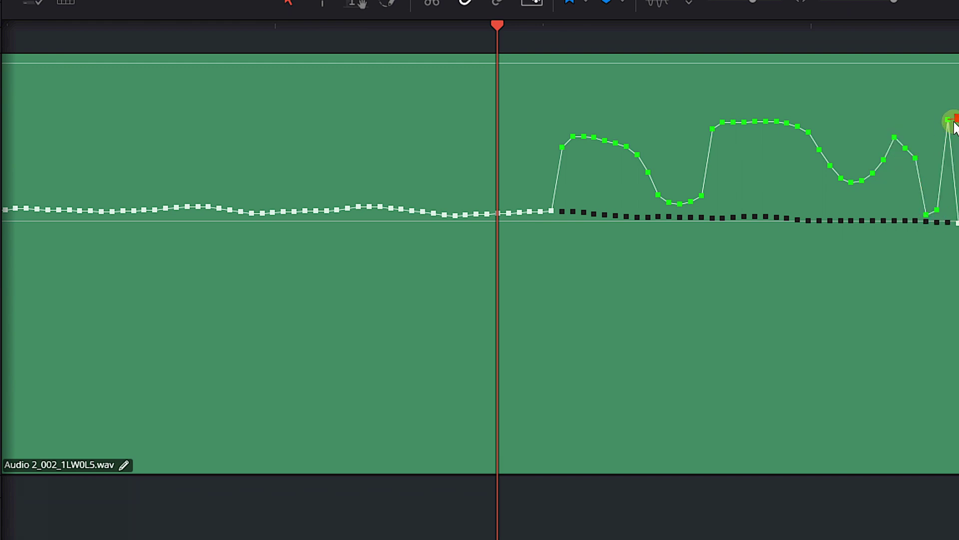
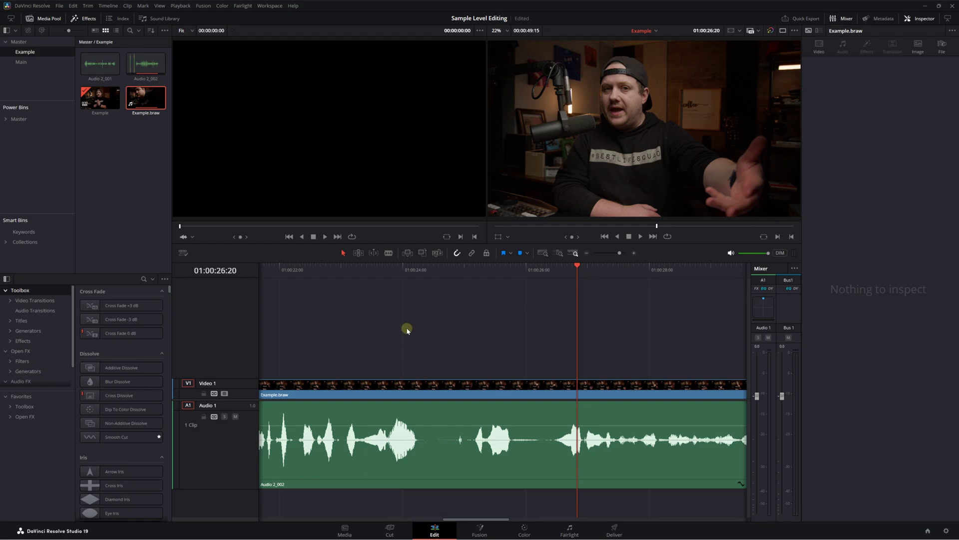
Play the Example timeline on the Edit page from shortly after 01:00:24:00 to listen for unwanted sounds.
left_click_drag(414, 274, 419, 273)
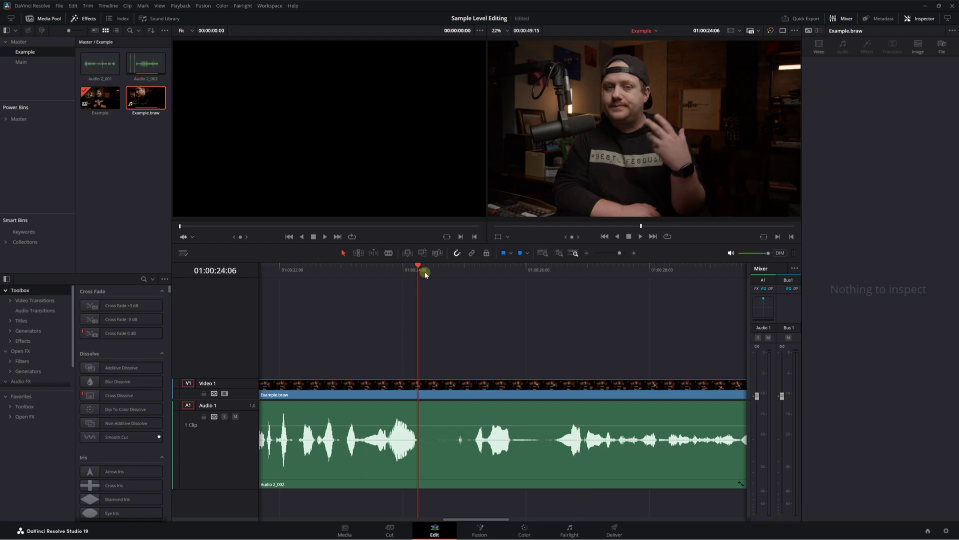
left_click(452, 271)
key("space")
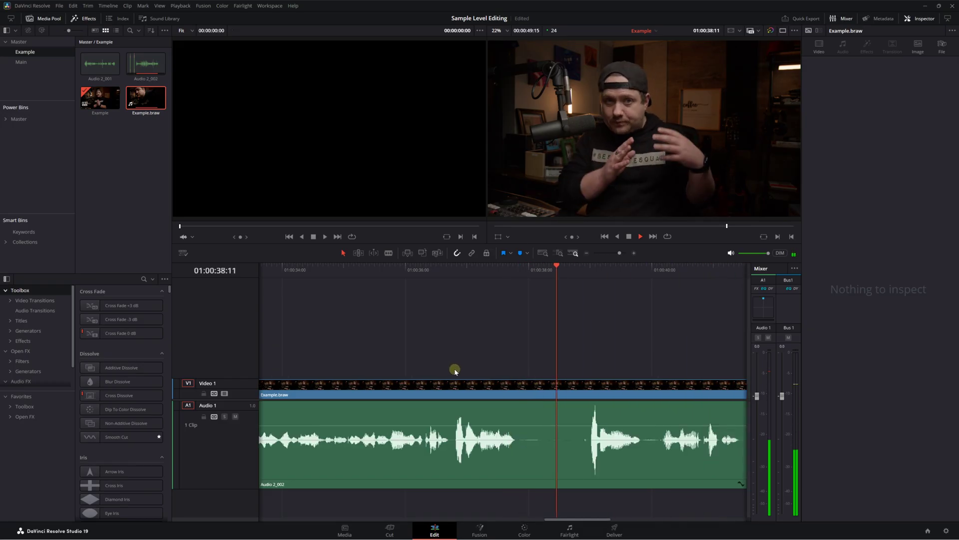
Add a marker to the Audio 2_002 clip just before the loud peak near 01:00:39:00.
left_click(587, 272)
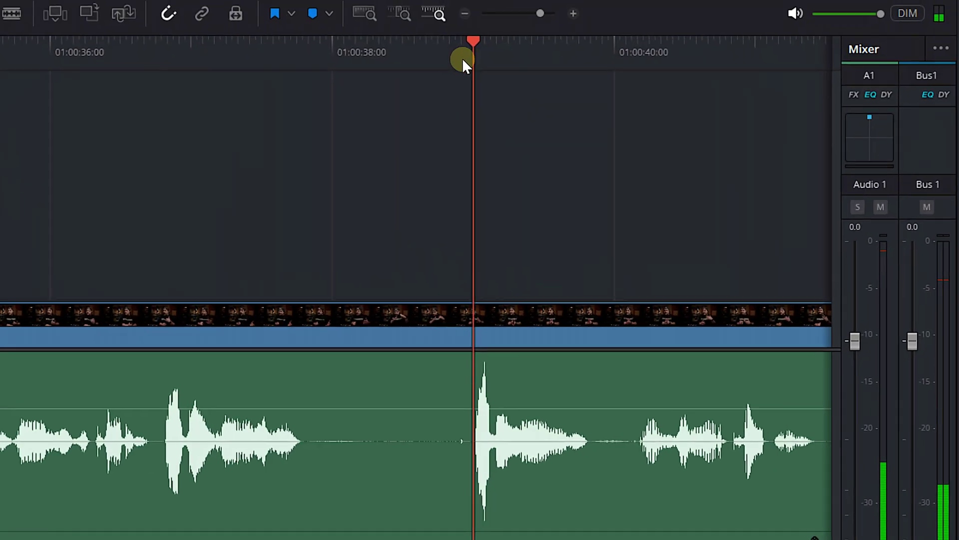
left_click_drag(463, 58, 457, 59)
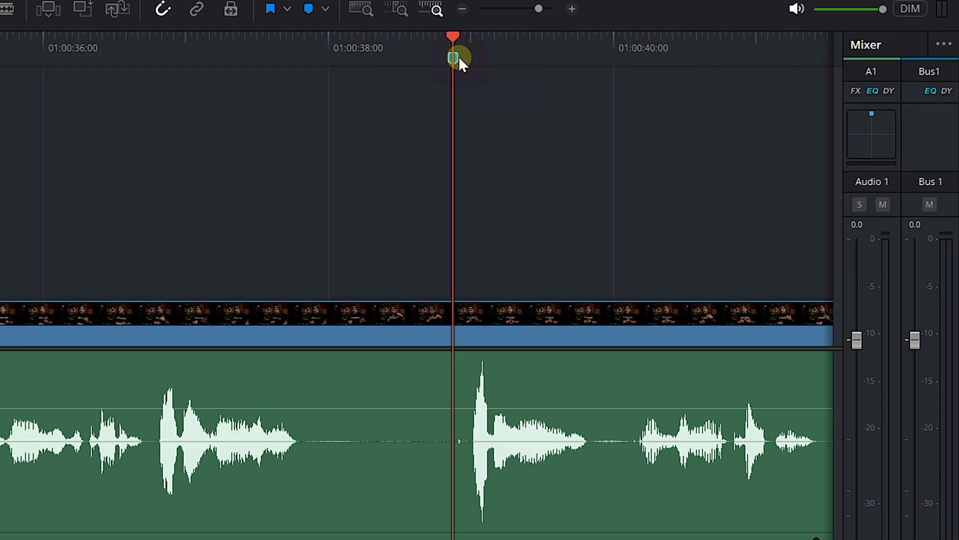
left_click(493, 537)
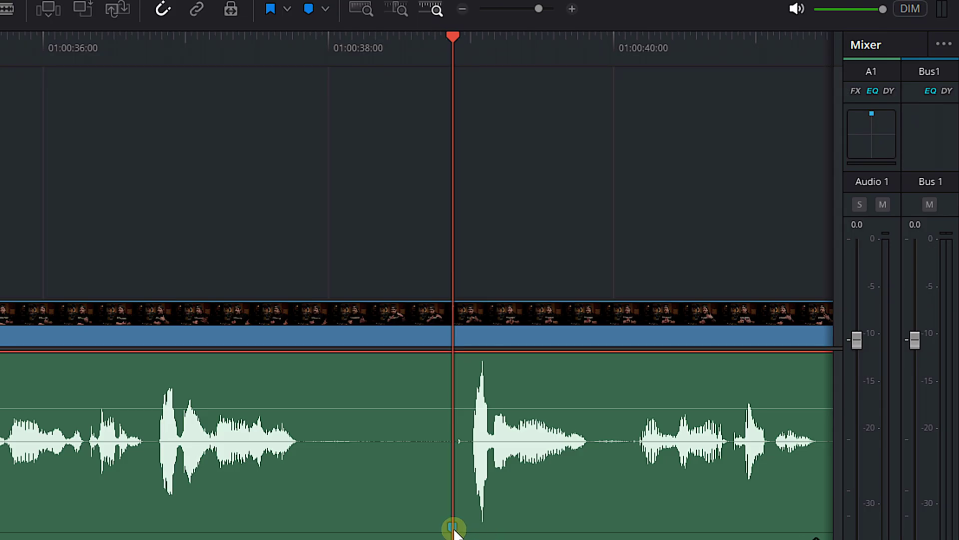
Color the audio clip's marker red and name it Mouth Click.
double_click(453, 528)
left_click(424, 457)
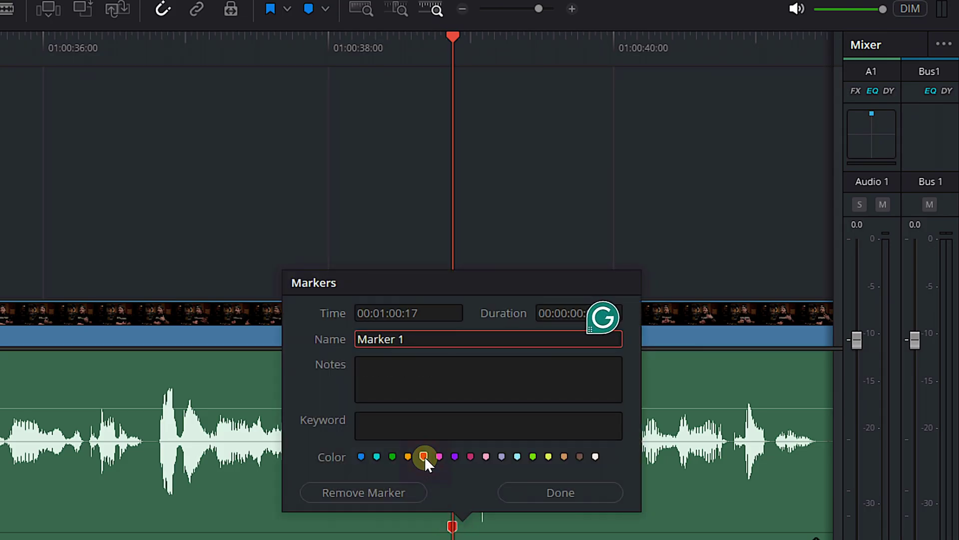
left_click(424, 337)
left_click_drag(407, 335, 303, 326)
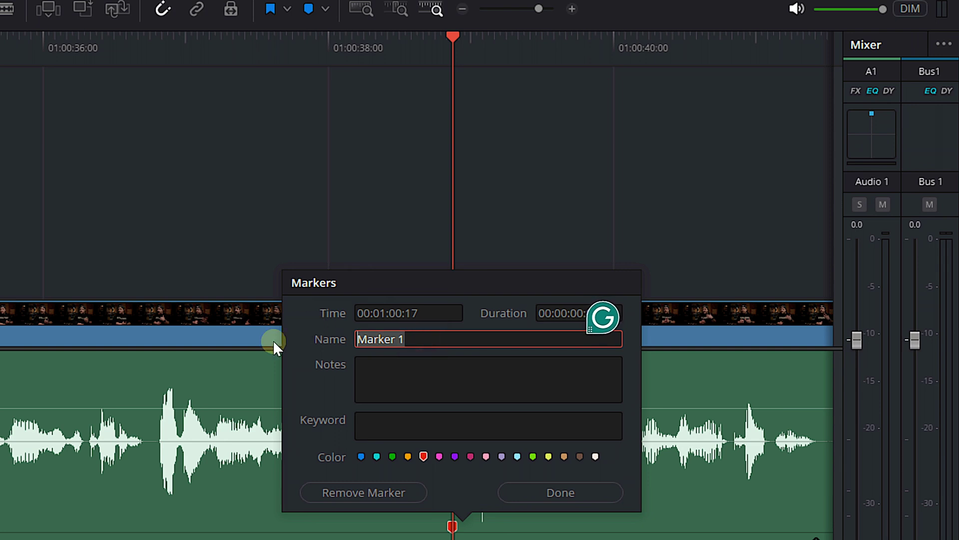
type("Mouth Click")
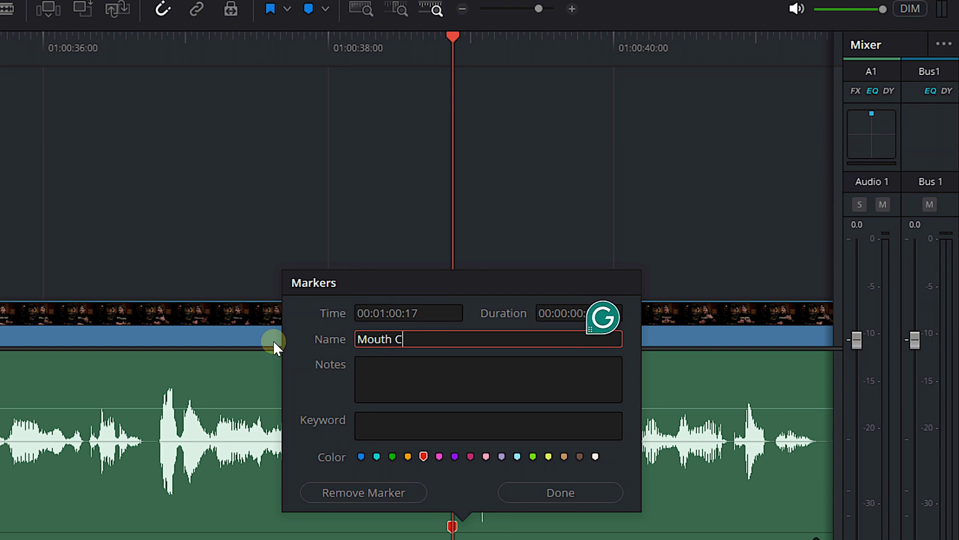
left_click(555, 498)
Play the remainder of the timeline to its end to listen for further mouth clicks.
key("space")
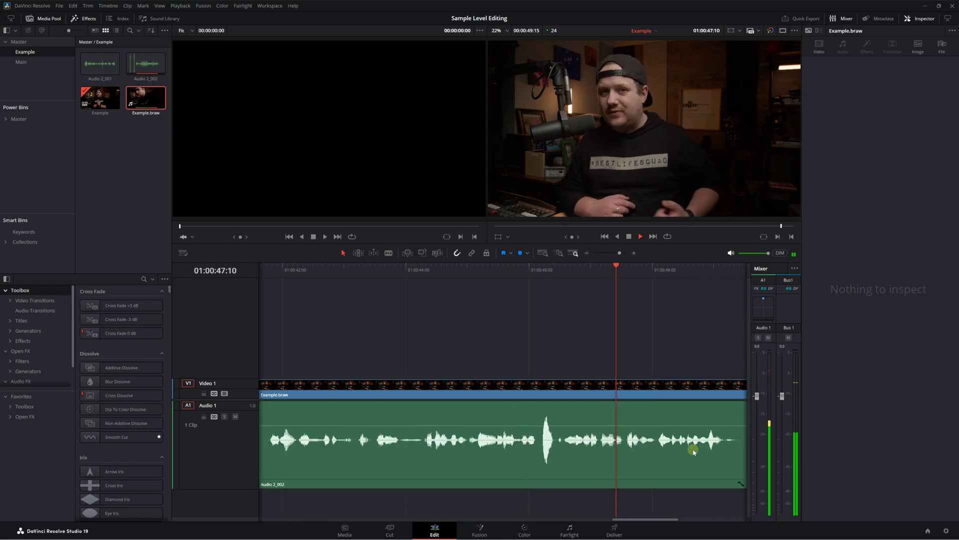
key("ctrl+shift+]")
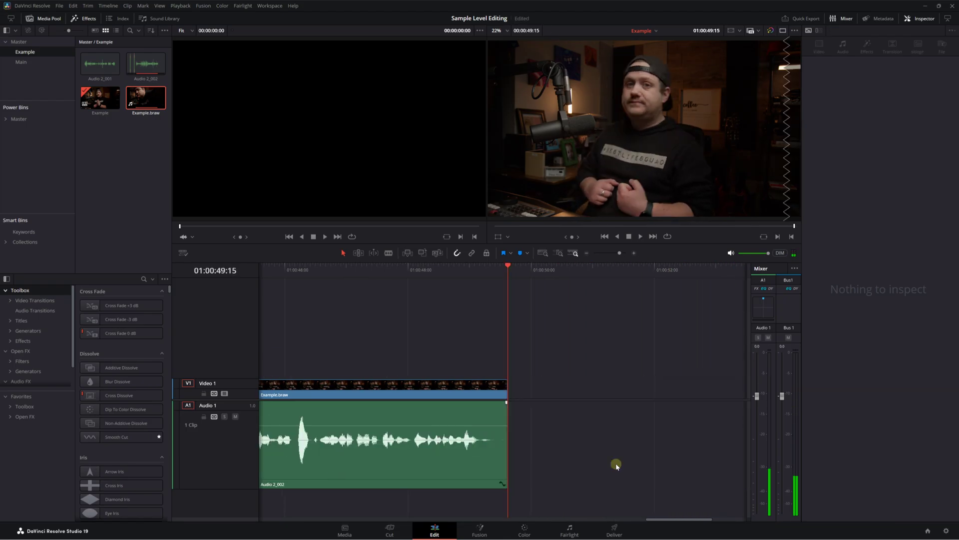
Switch to the Fairlight page and place the playhead on the red marker before the peak near 01:00:39:00.
left_click(569, 531)
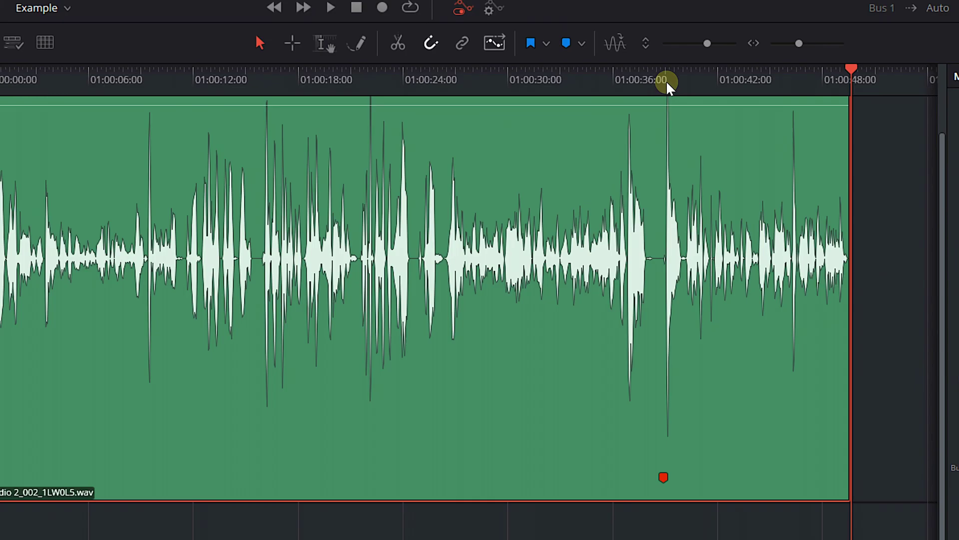
left_click(594, 166)
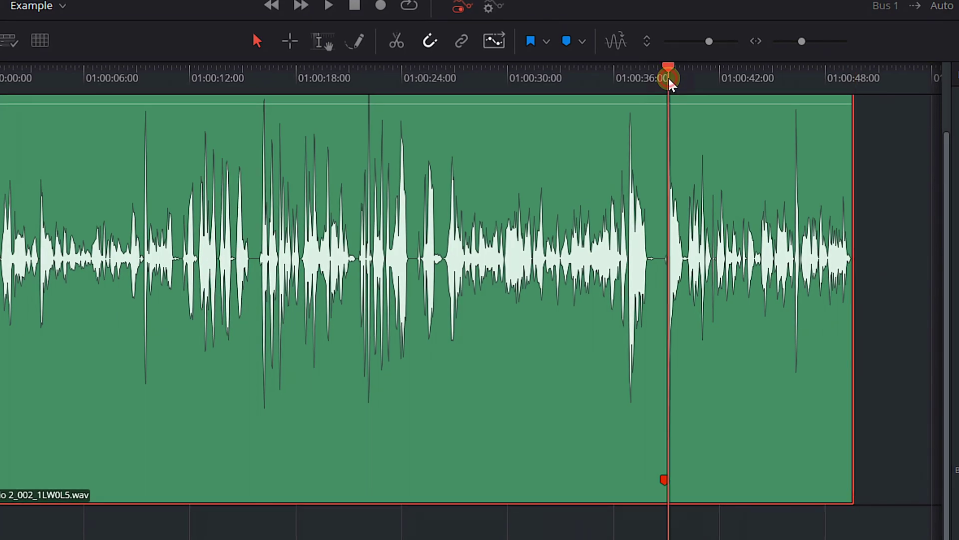
left_click_drag(664, 79, 662, 86)
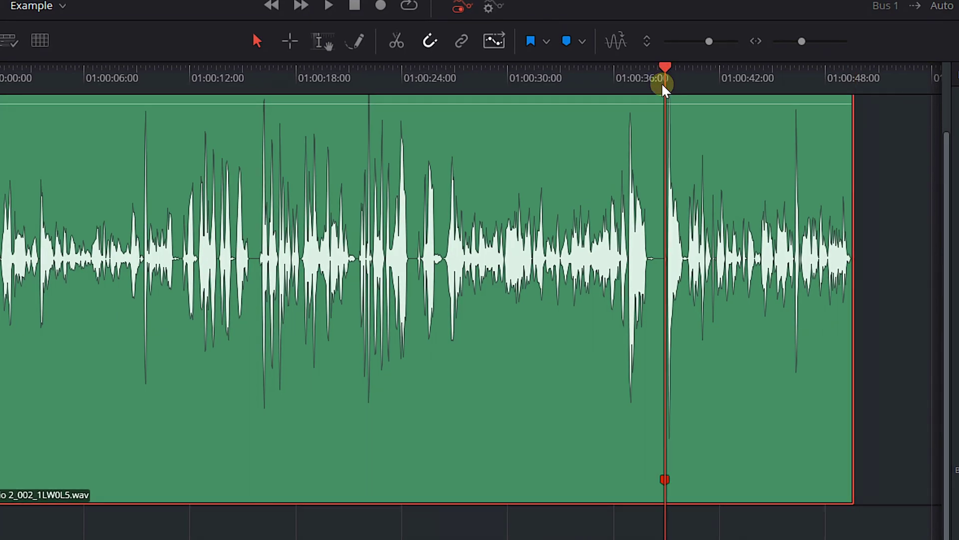
Edit the waveform at sample level where the mouth click starts, just after the red marker in the Audio 2_002 clip.
scroll(670, 460, "up", 10)
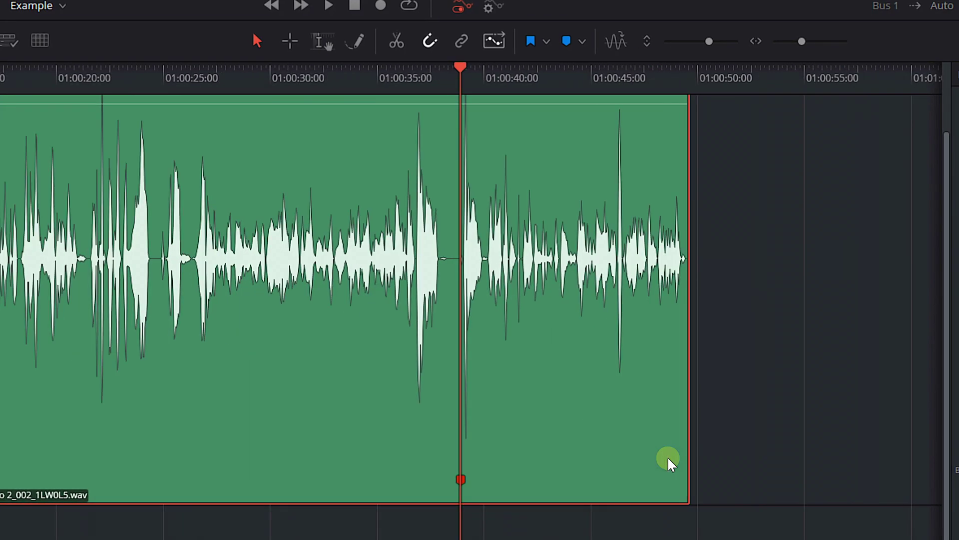
left_click_drag(527, 70, 516, 67)
scroll(580, 257, "up", 4)
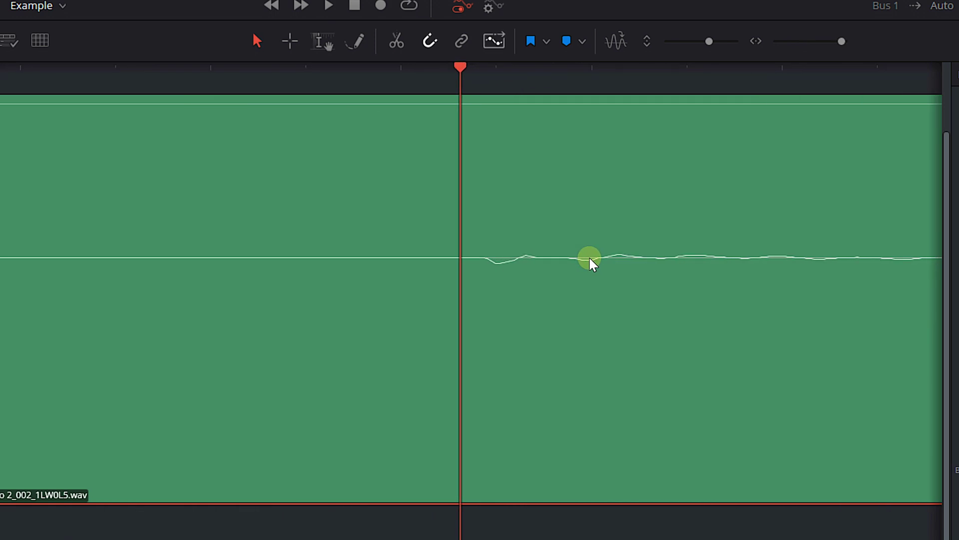
scroll(595, 261, "up", 2)
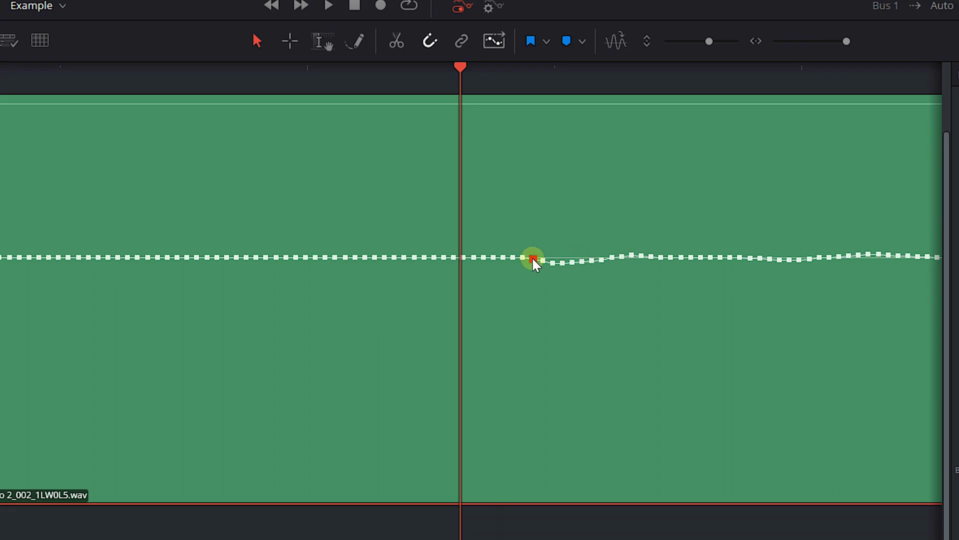
mouse_move(533, 260)
left_mouse_down()
mouse_move(870, 259)
mouse_move(628, 370)
mouse_move(615, 261)
mouse_move(878, 259)
mouse_move(767, 287)
mouse_move(630, 270)
mouse_move(623, 283)
mouse_move(603, 285)
mouse_move(516, 258)
mouse_move(713, 285)
mouse_move(490, 330)
mouse_move(553, 329)
left_mouse_up()
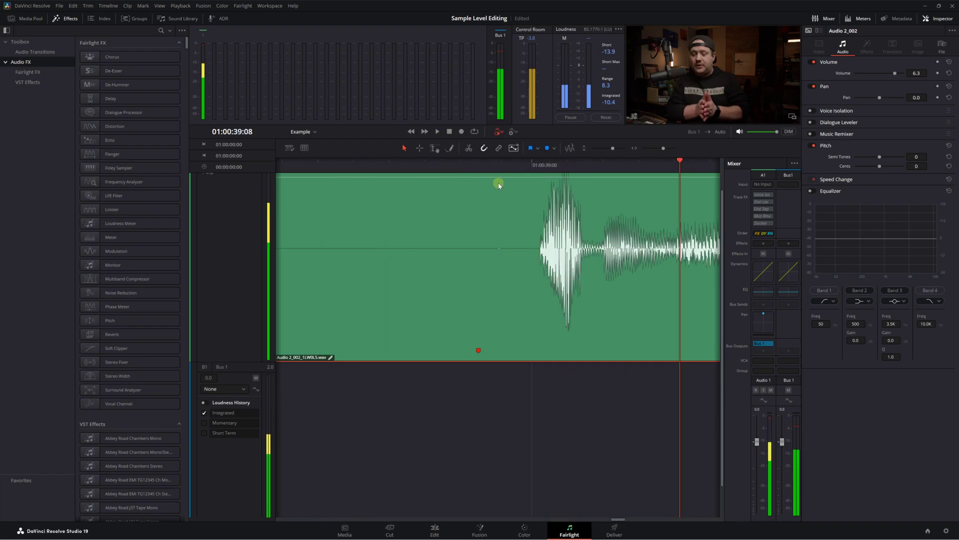
Return to the mouth click near 01:00:38:22 and reset the clip's edited samples.
key("shift+z")
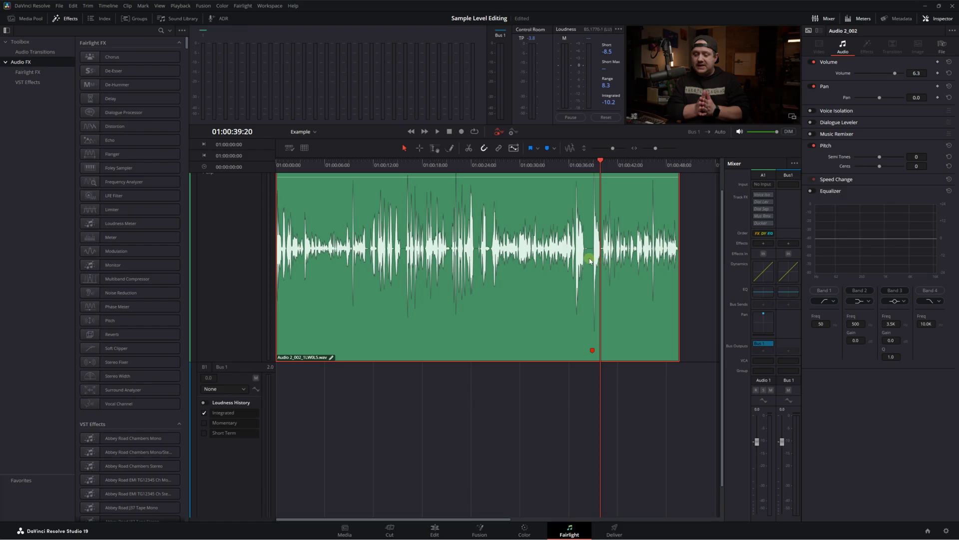
left_click(592, 171)
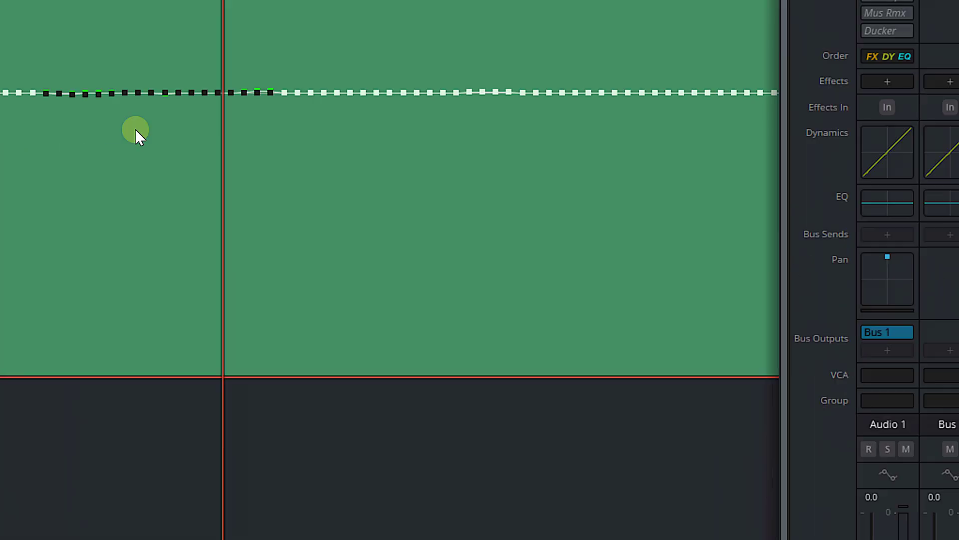
right_click(135, 129)
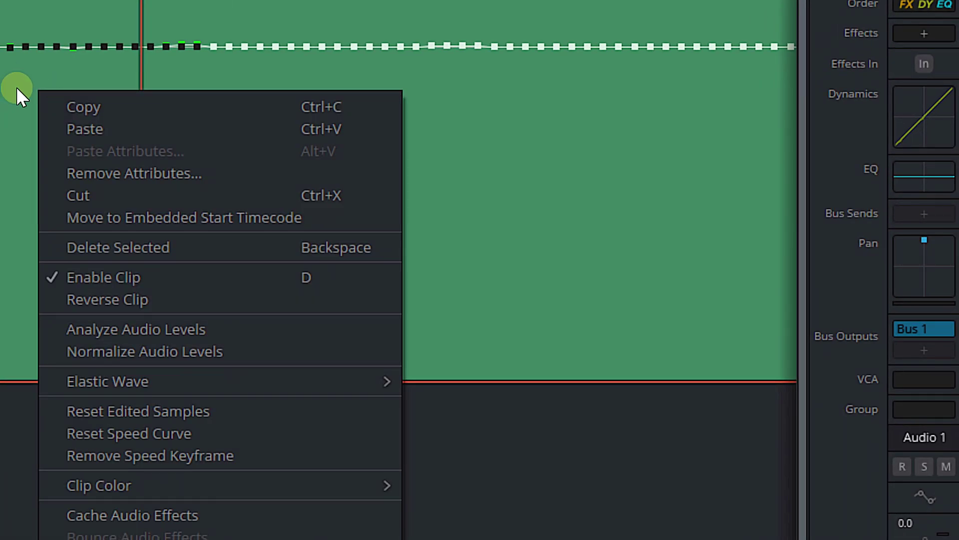
left_click(135, 416)
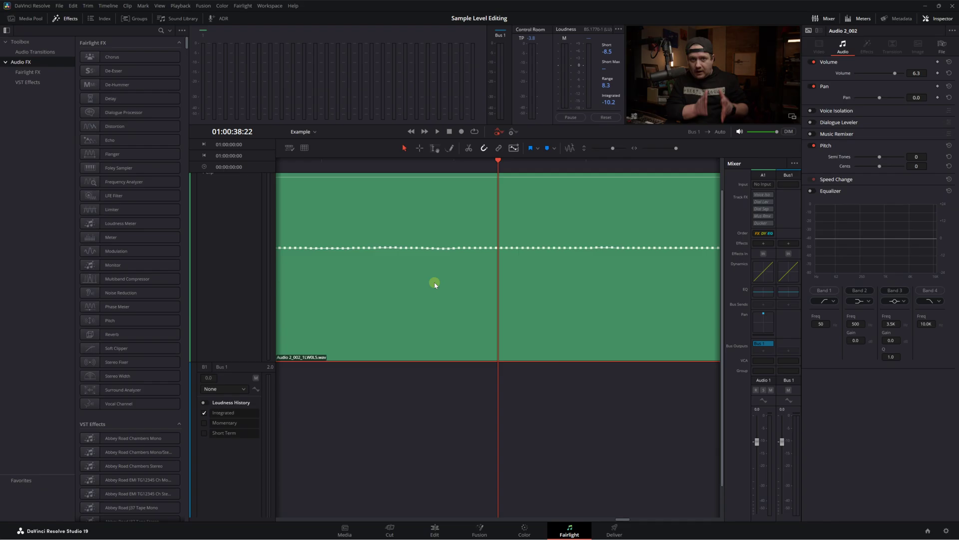
Examine the individual samples of the mouth click on both sides of 01:00:38:22.
scroll(434, 285, "right", 5)
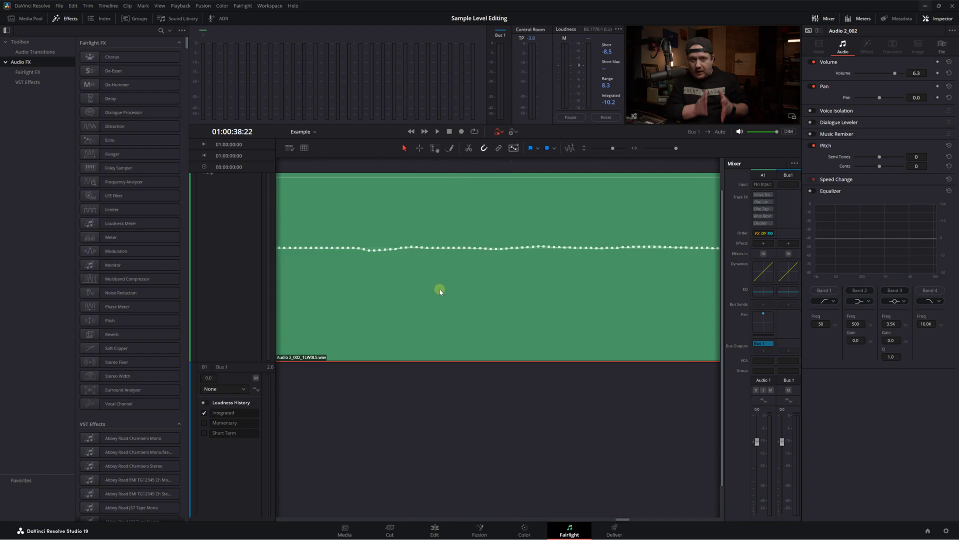
scroll(440, 291, "right", 2)
scroll(509, 283, "right", 1)
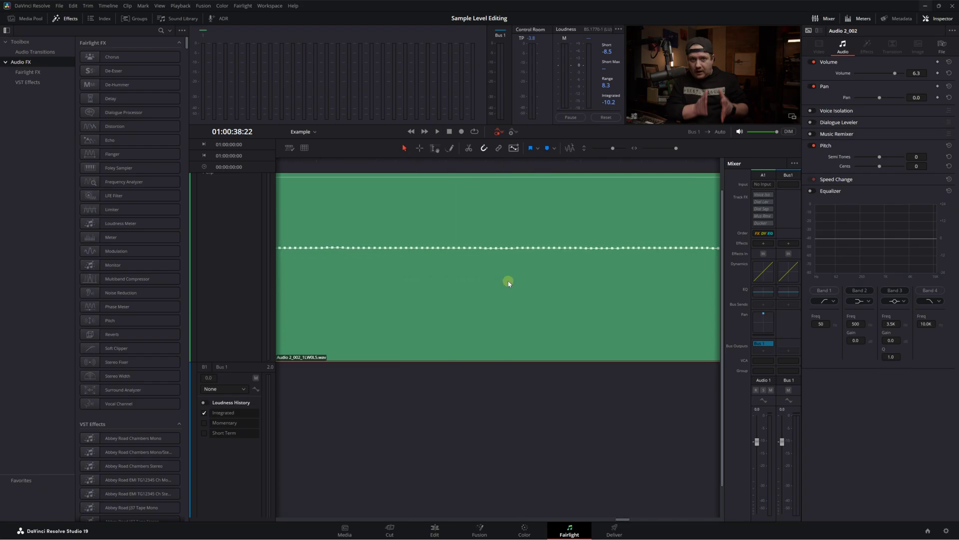
scroll(509, 283, "left", 2)
scroll(510, 288, "left", 2)
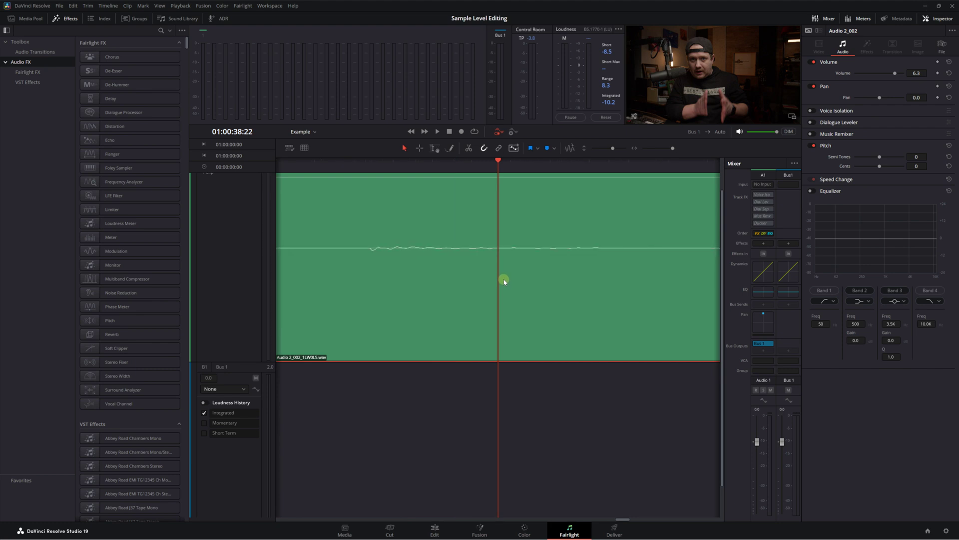
scroll(503, 280, "down", 1)
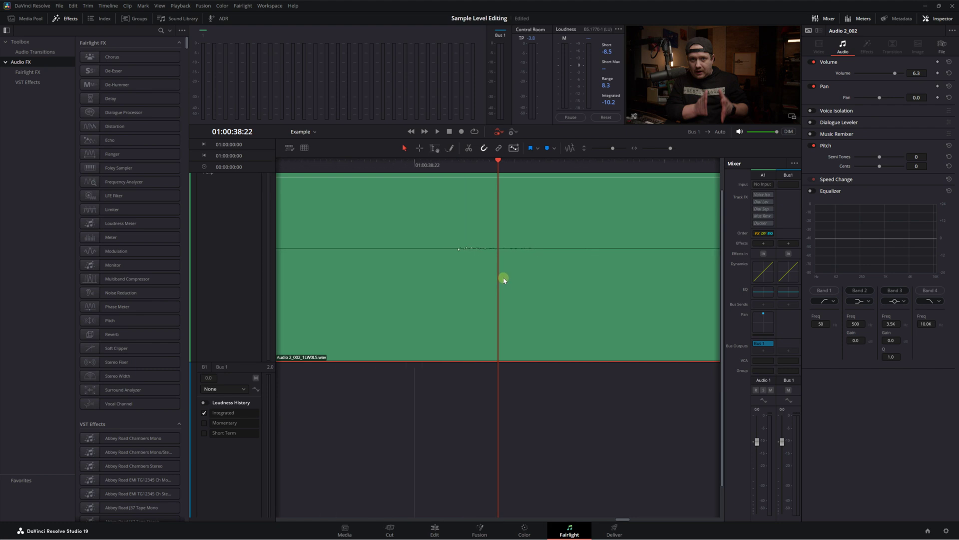
Play backward and forward through the mouth click from 01:00:38:21 to hear the reset audio.
scroll(502, 276, "down", 3)
left_click(486, 165)
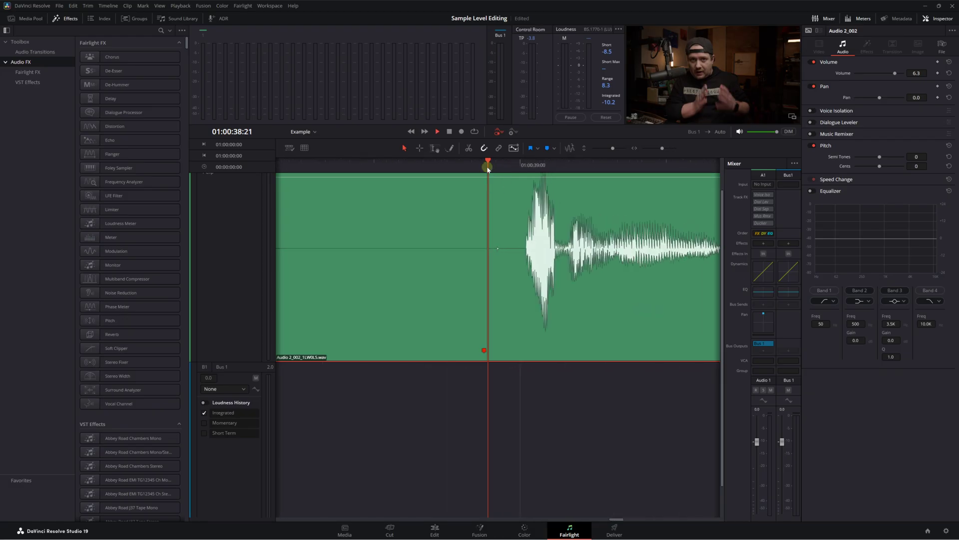
key("space")
key("j")
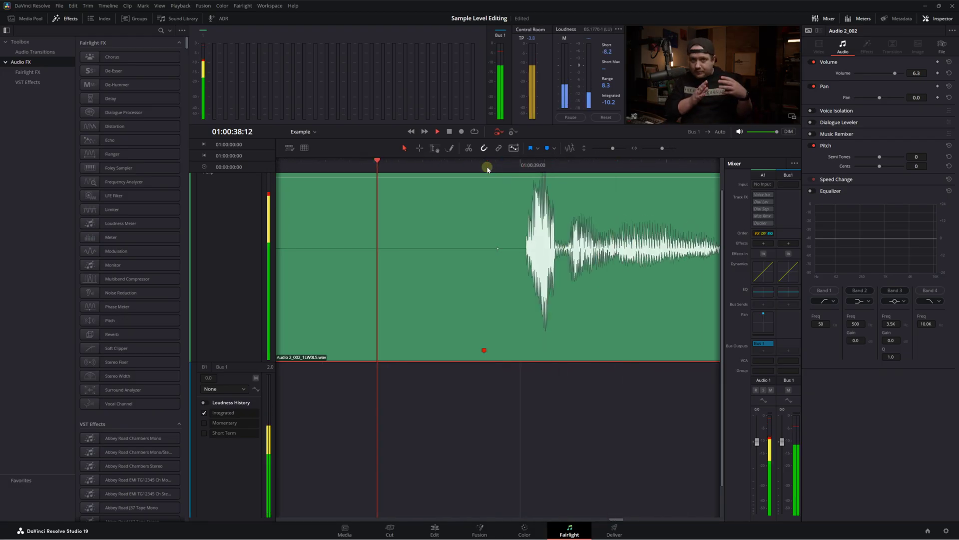
key("l")
key("k")
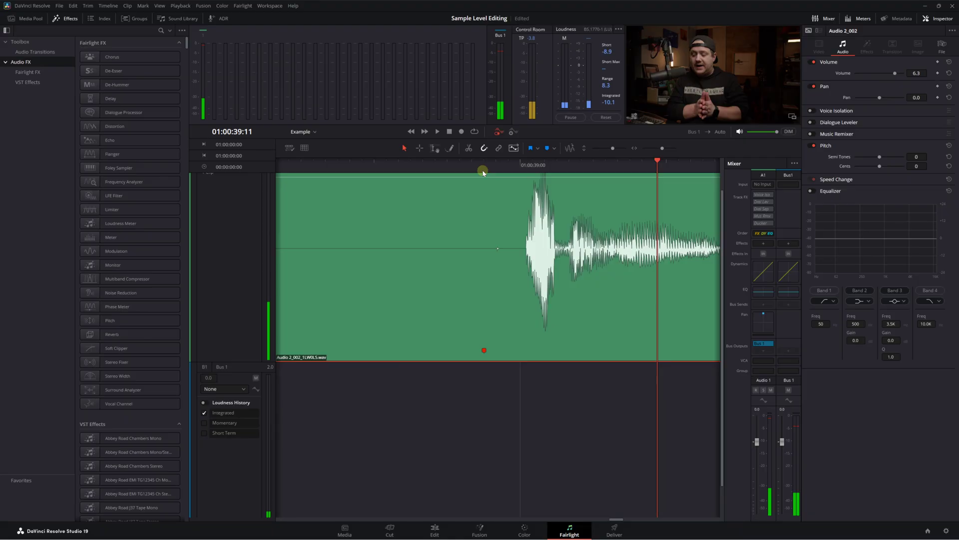